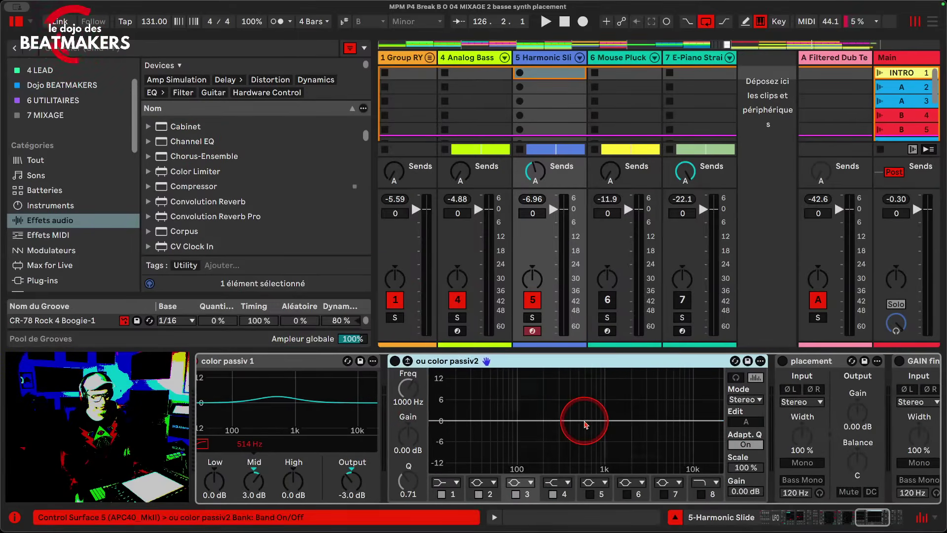
Step: Turn on the "placement" Utility of the Harmonic Slide track and set its Width to 130 %
left_click(717, 364)
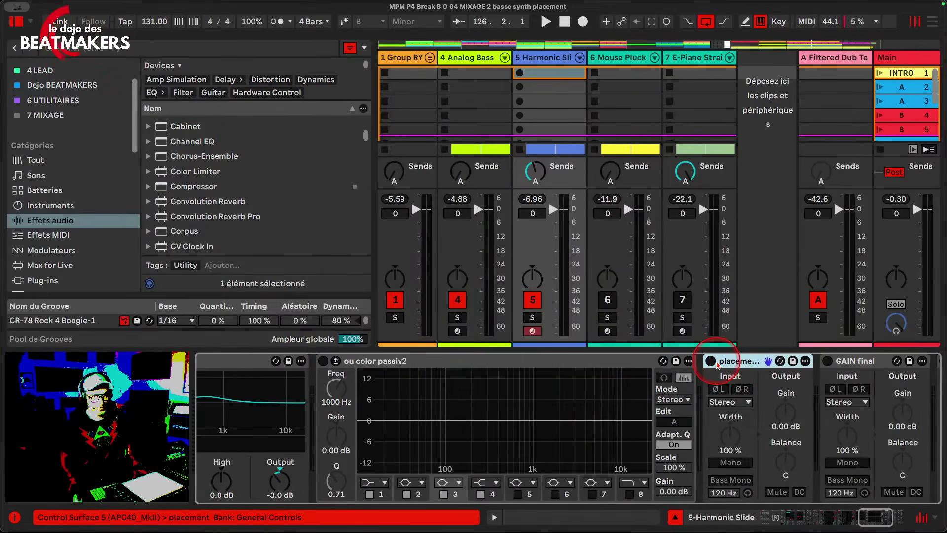
left_click(711, 361)
left_click(731, 436)
type("130")
key("Return")
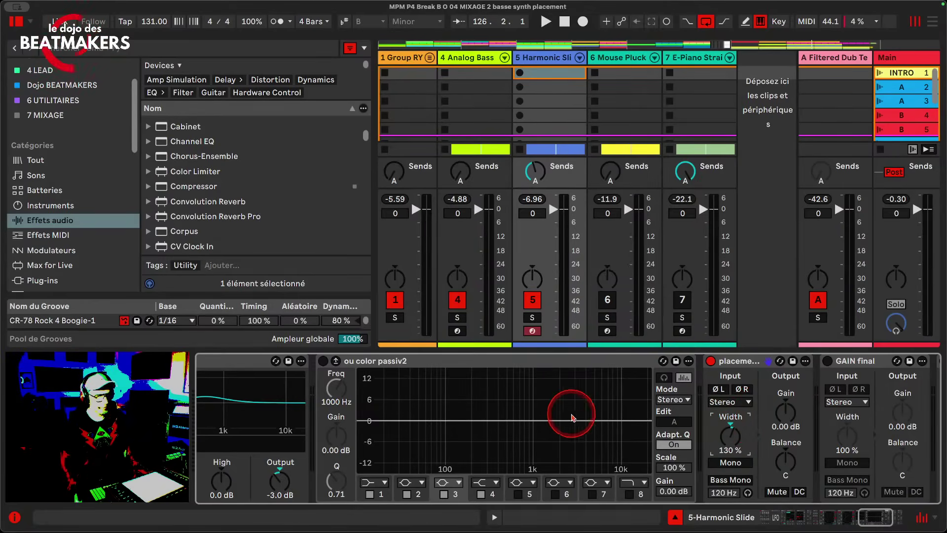
Step: Set the "ou color passiv2" EQ to L/R mode and turn the EQ on
left_click(683, 398)
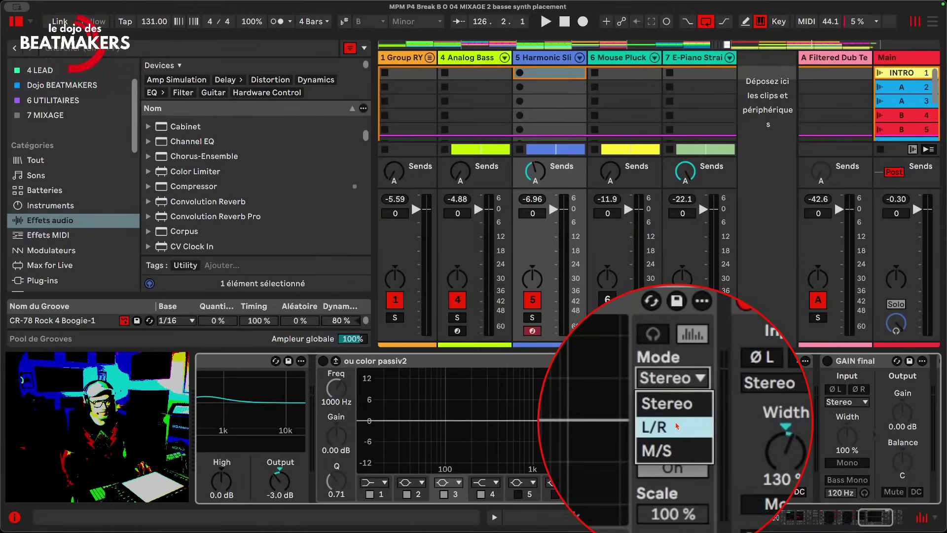
left_click(673, 419)
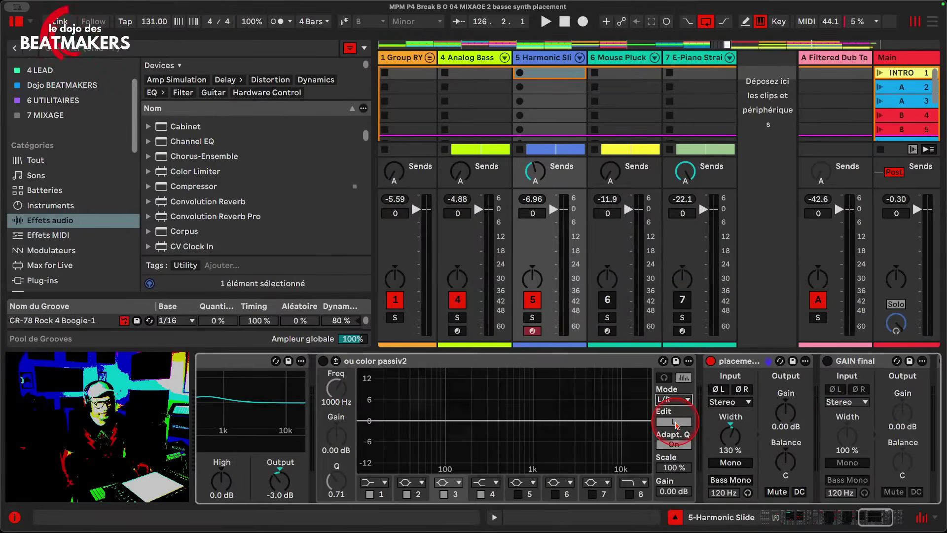
left_click(323, 362)
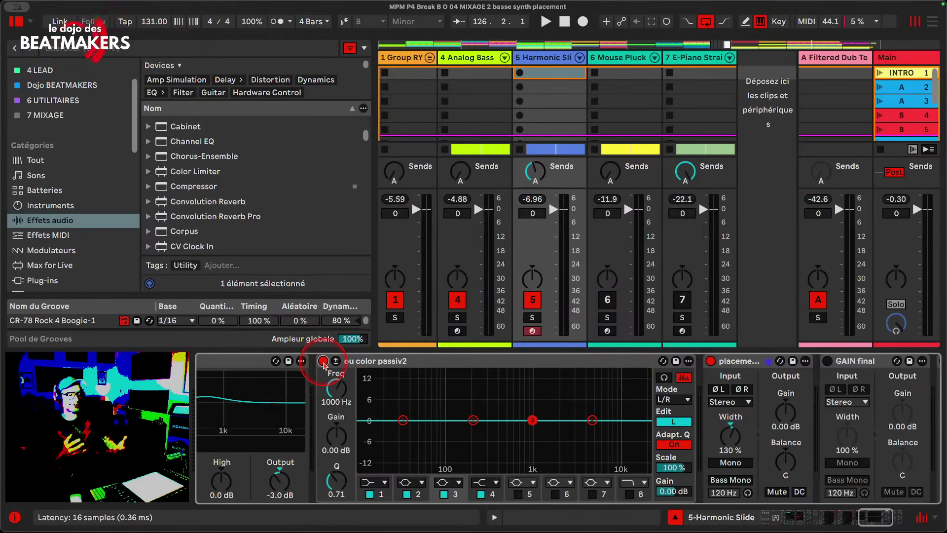
Step: Start playback and boost band 5 of the EQ's right channel by about 5.08 dB at about 1.98 kHz
key("space")
left_click(531, 421)
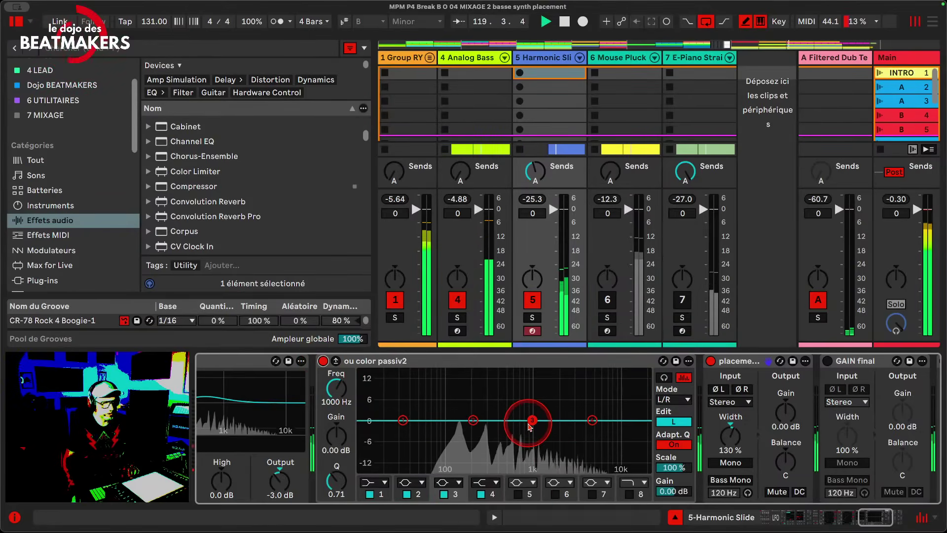
left_click(672, 422)
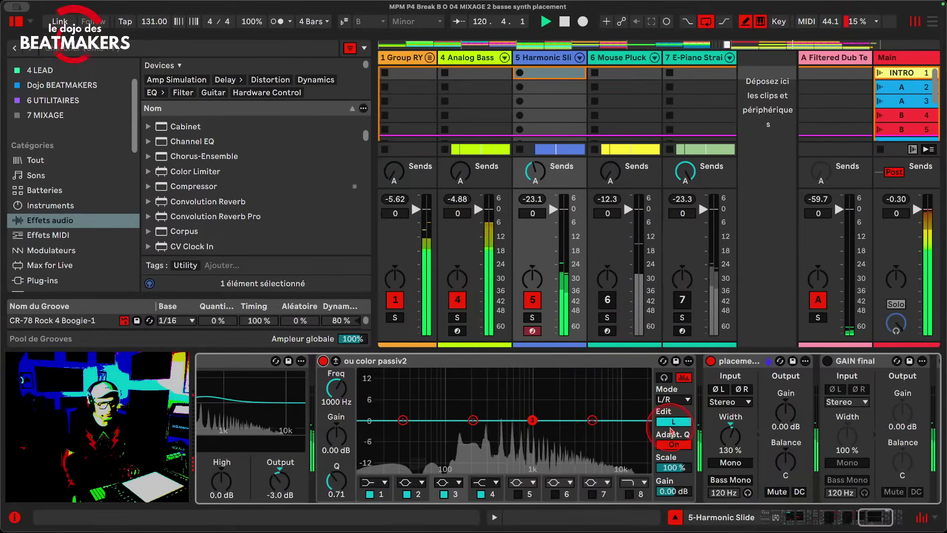
left_click_drag(558, 420, 558, 404)
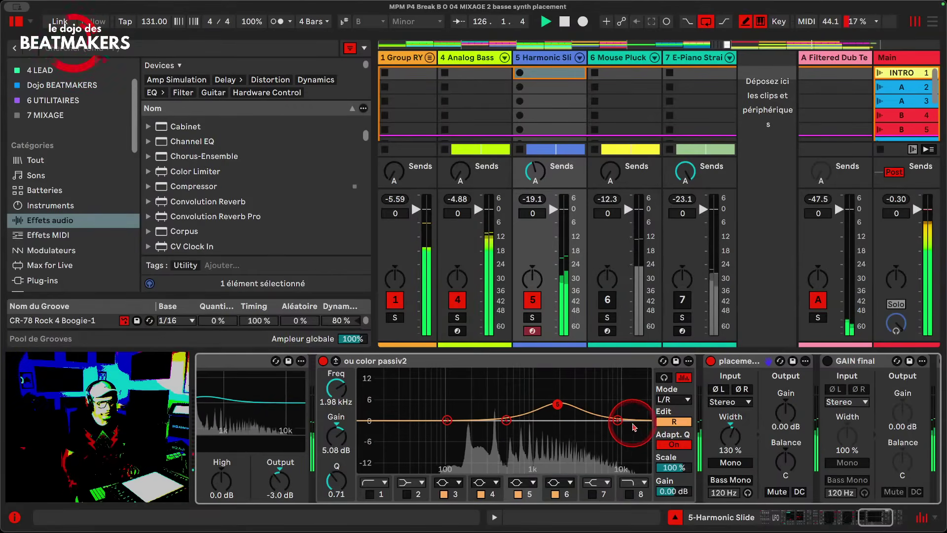
Step: Cut band 3 of the EQ's left channel by about 5.08 dB at about 2.02 kHz
left_click(669, 423)
left_click(533, 420)
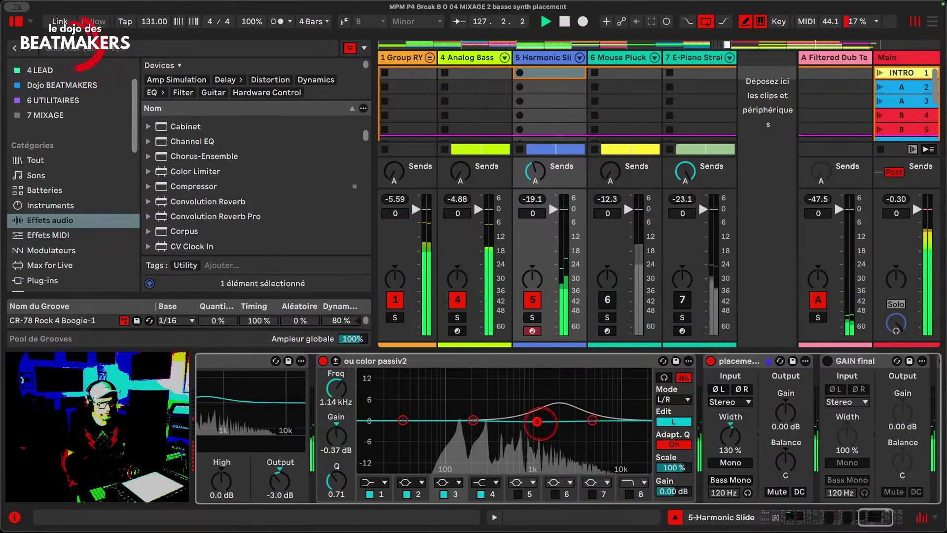
left_click_drag(558, 439, 559, 437)
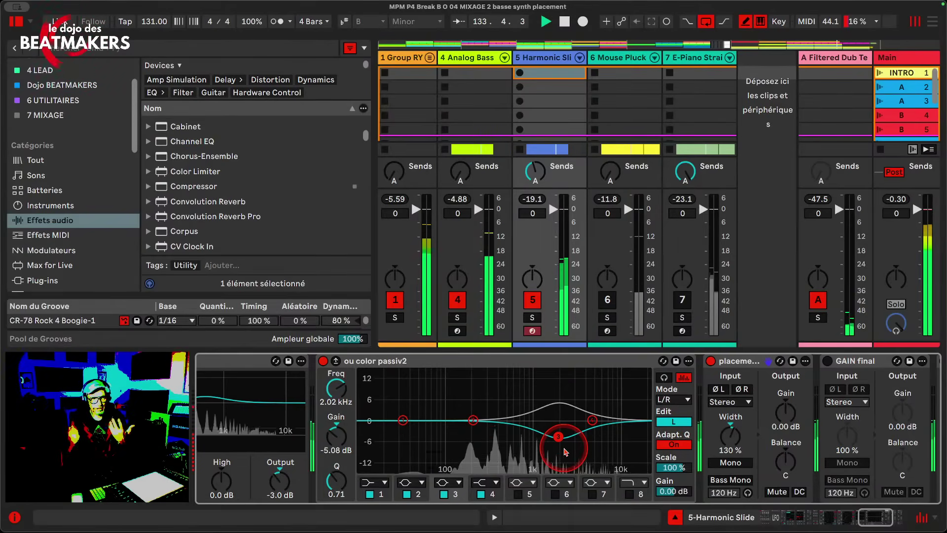
Step: Solo the Harmonic Slide track to hear the left/right EQ on its own
left_click(533, 317)
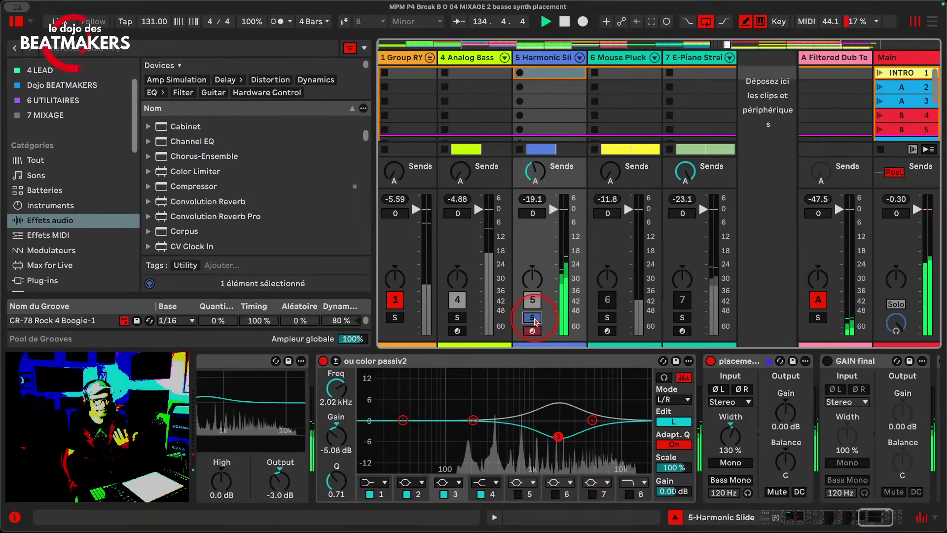
left_click(550, 366)
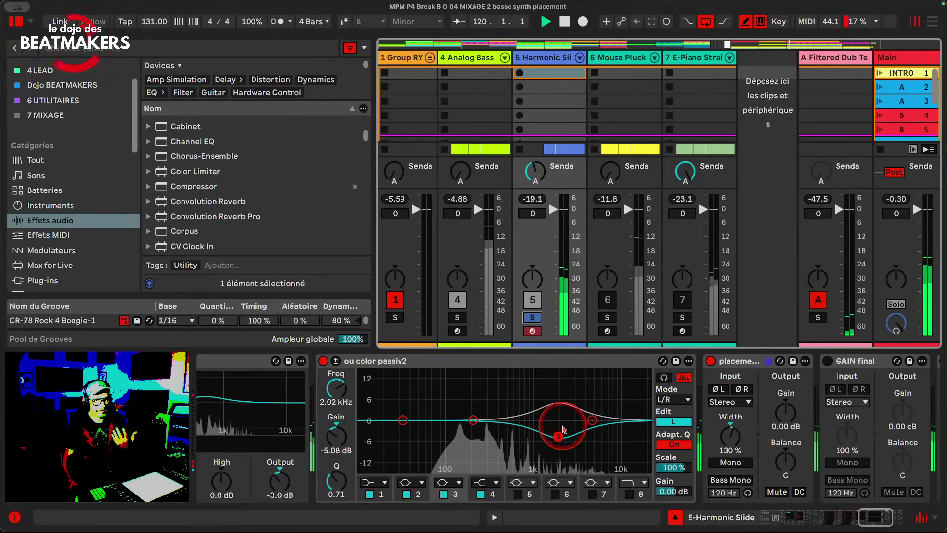
Step: Stop playback and copy the "ou color passiv2" EQ to the end of the Mouse Pluck track's device chain
left_click(541, 366)
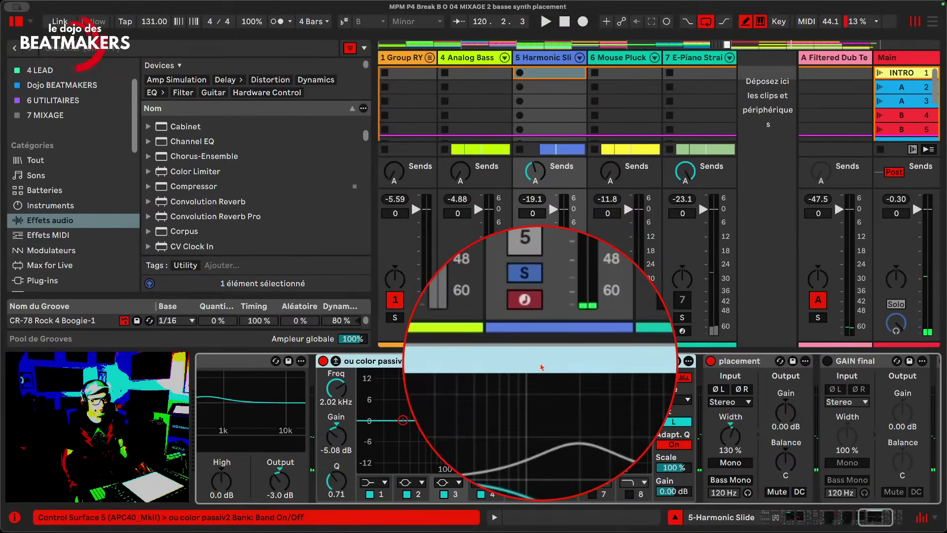
left_click(626, 57)
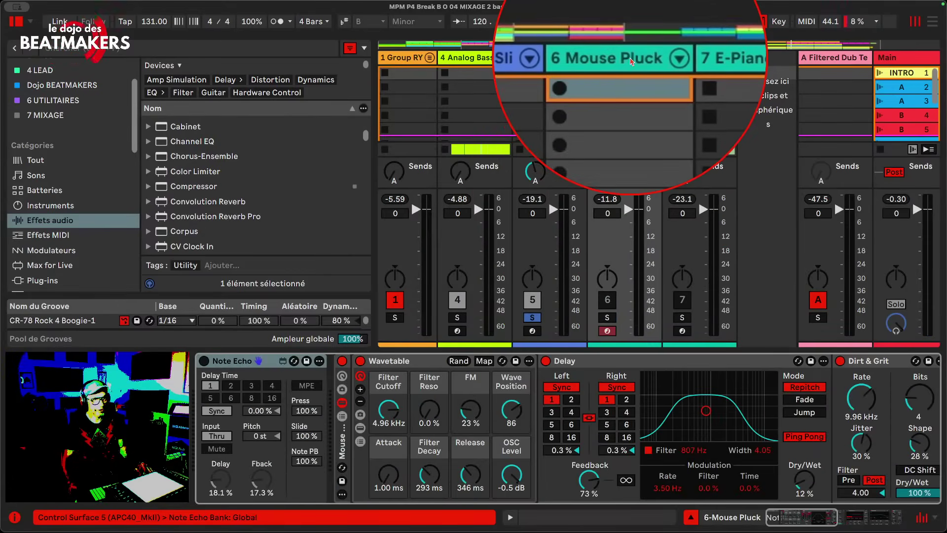
scroll(897, 431, "right", 10)
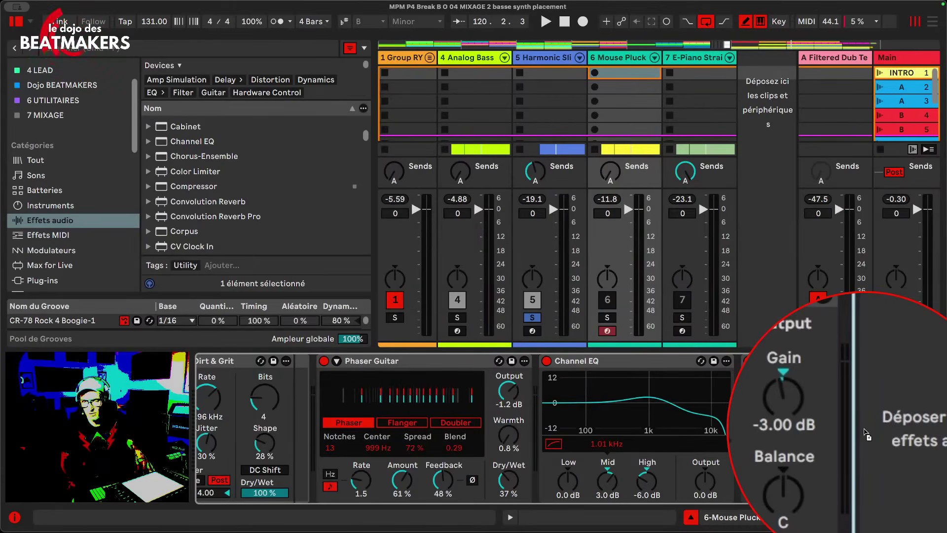
scroll(866, 434, "right", 6)
scroll(795, 434, "right", 2)
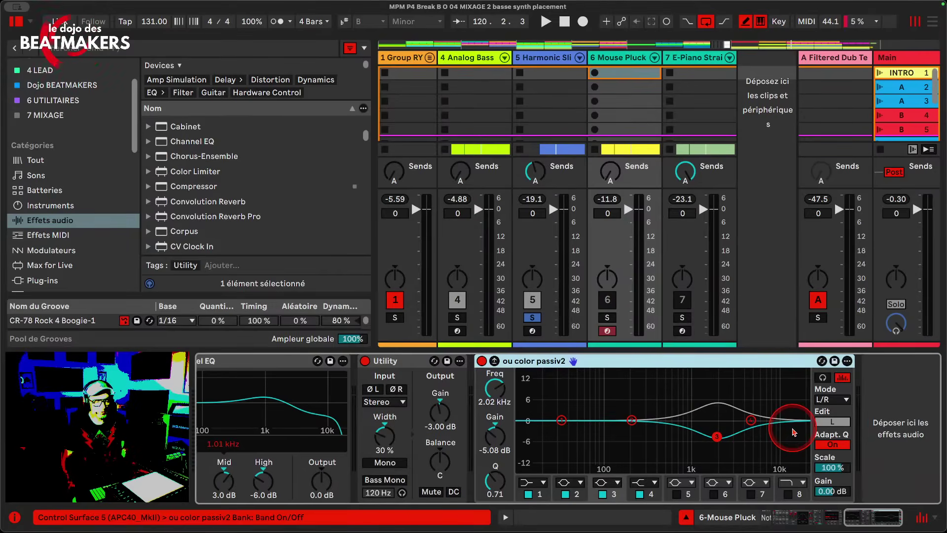
Step: Invert the copied EQ's left-channel curve on the Mouse Pluck track by setting its Scale to -100 %
left_click(833, 468)
left_click_drag(832, 468, 832, 508)
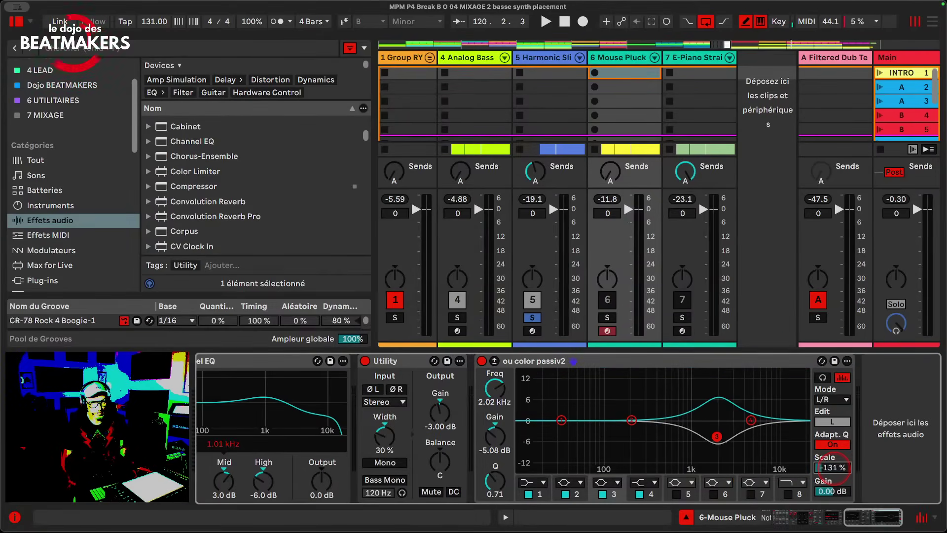
key("Return")
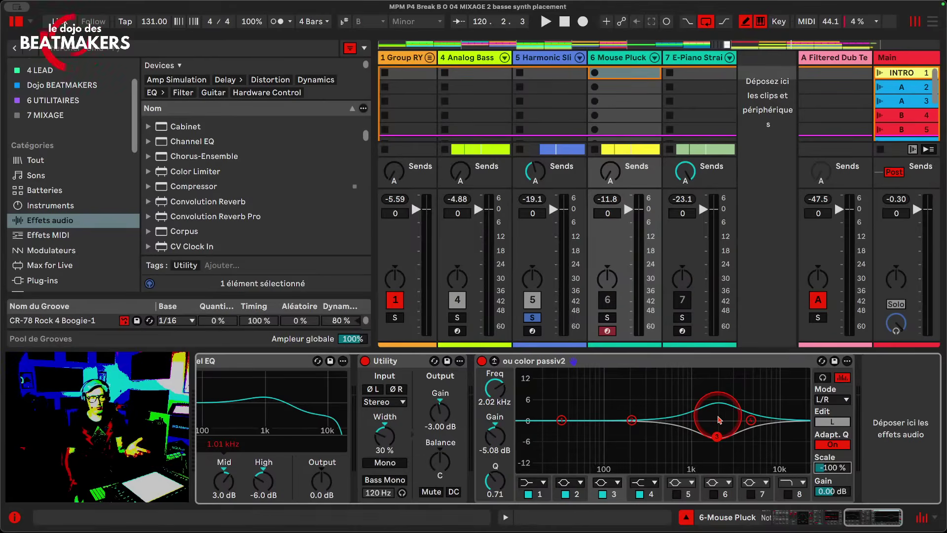
Step: Delete the copied "ou color passiv2" EQ from the Mouse Pluck track
left_click(734, 361)
key("Delete")
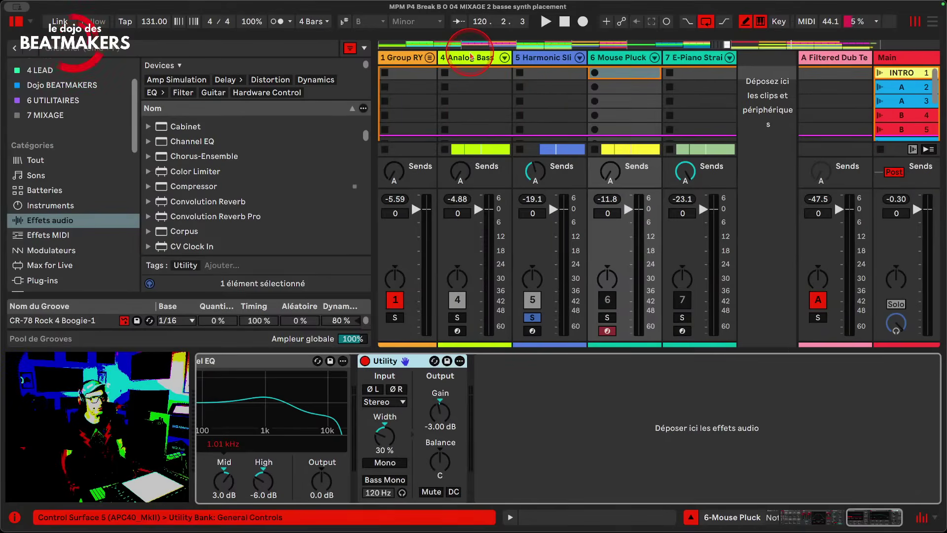
Step: Return to the Harmonic Slide track and compare the EQ's left and right channel curves in L/R mode
left_click(540, 57)
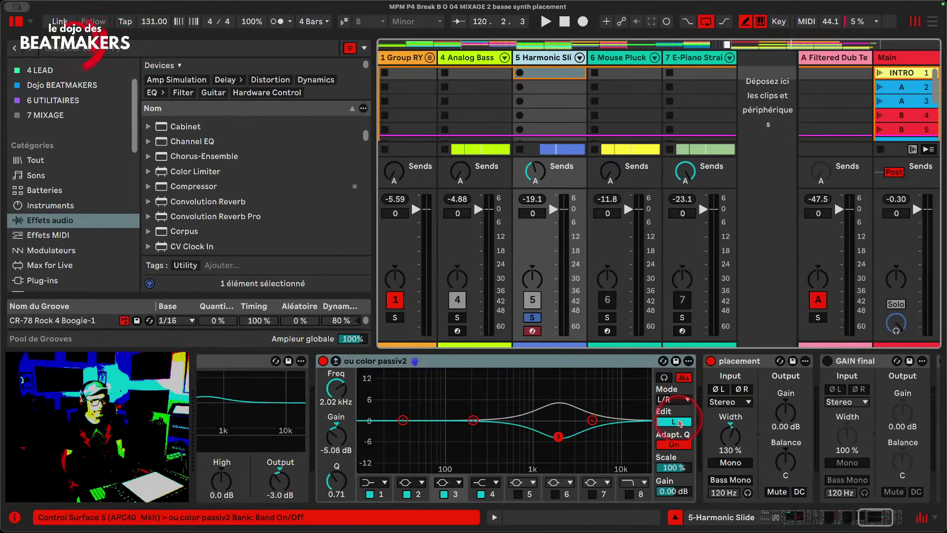
left_click(659, 399)
left_click(664, 425)
left_click(662, 423)
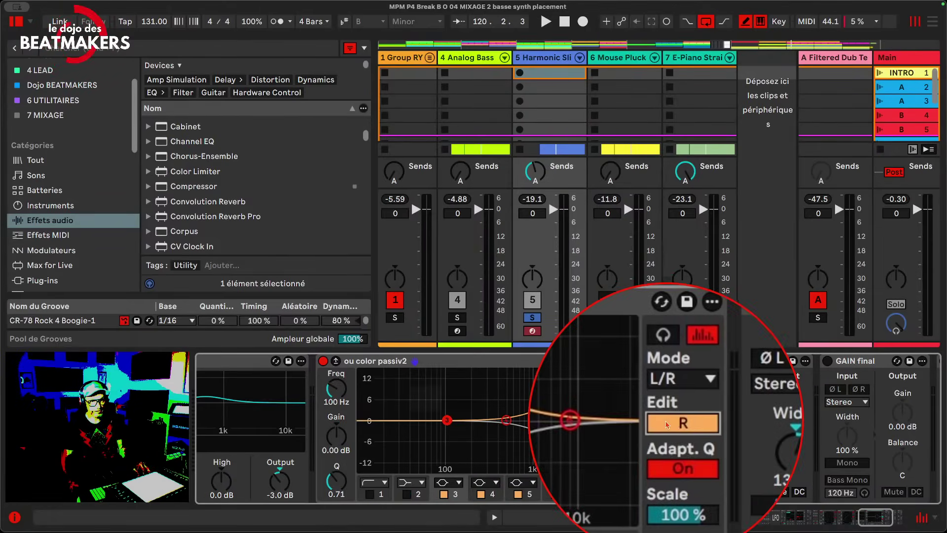
left_click(674, 424)
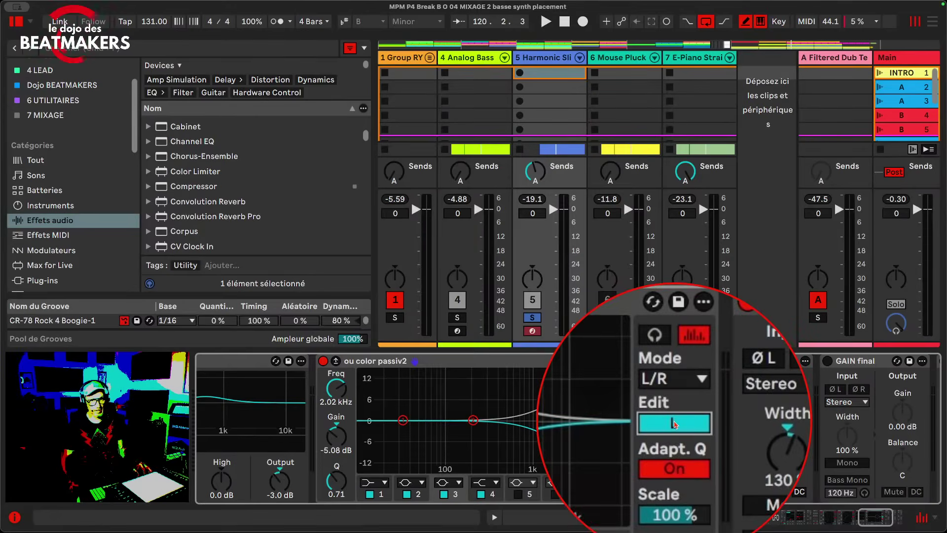
left_click(674, 423)
left_click(675, 423)
Step: Turn off the unused bands 3, 4 and 6 in the EQ's right channel
left_click(674, 423)
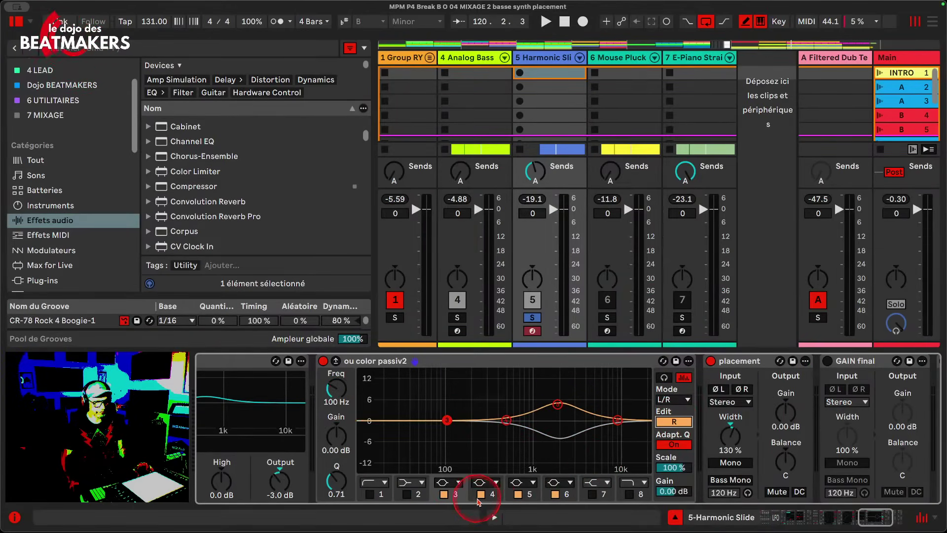
left_click(555, 494)
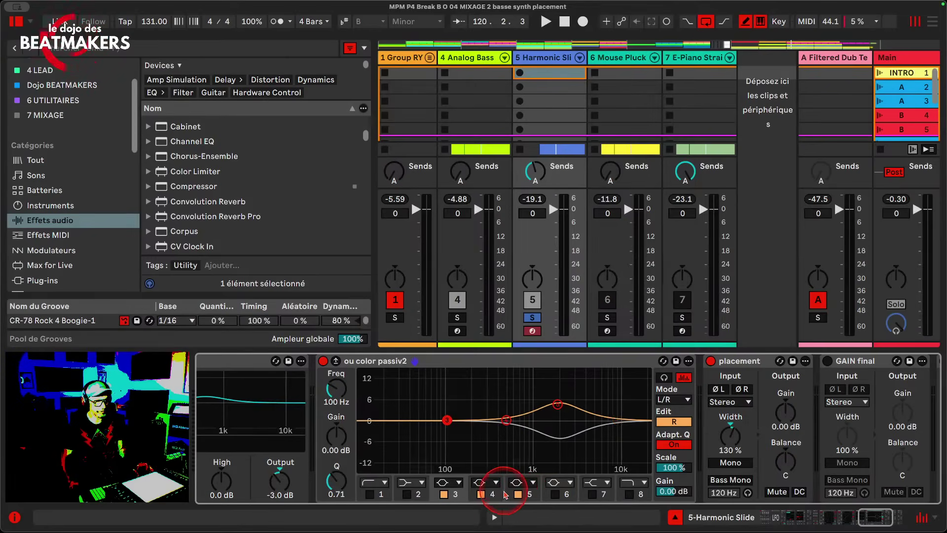
left_click(481, 493)
left_click(451, 493)
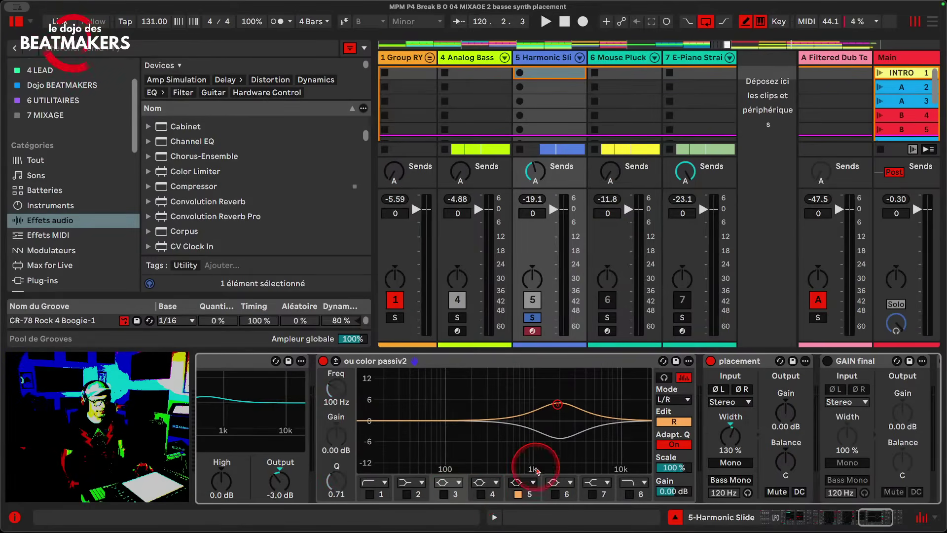
Step: Turn off the unused bands 1, 2 and 4 in the EQ's left channel
left_click(672, 422)
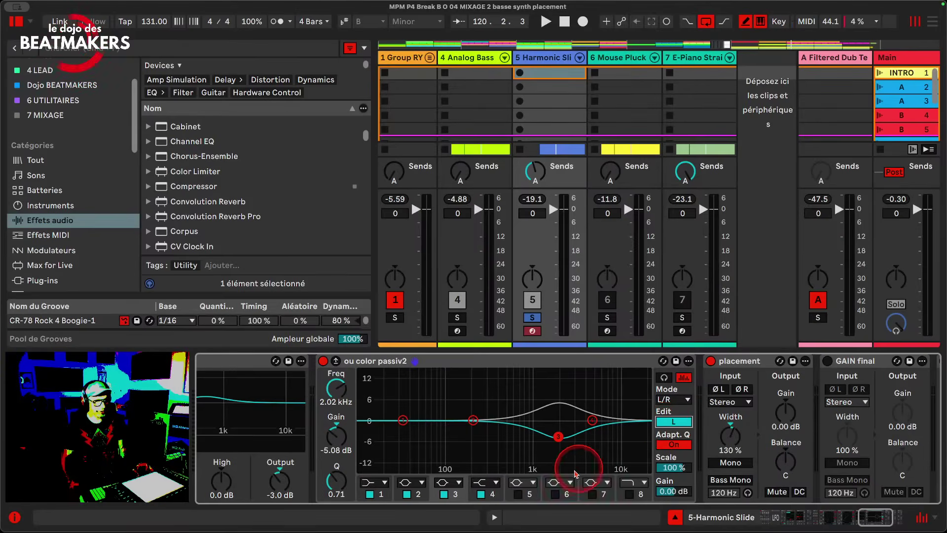
left_click(481, 494)
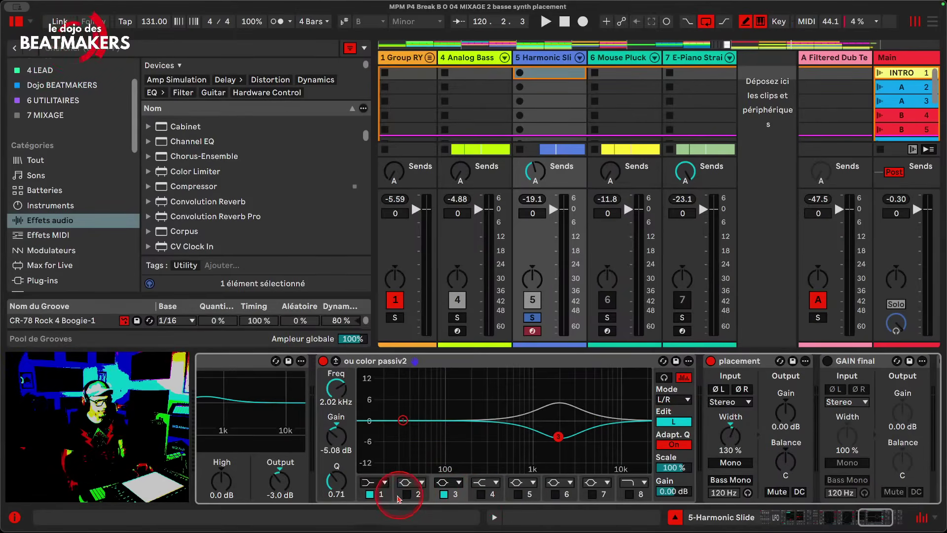
left_click(370, 494)
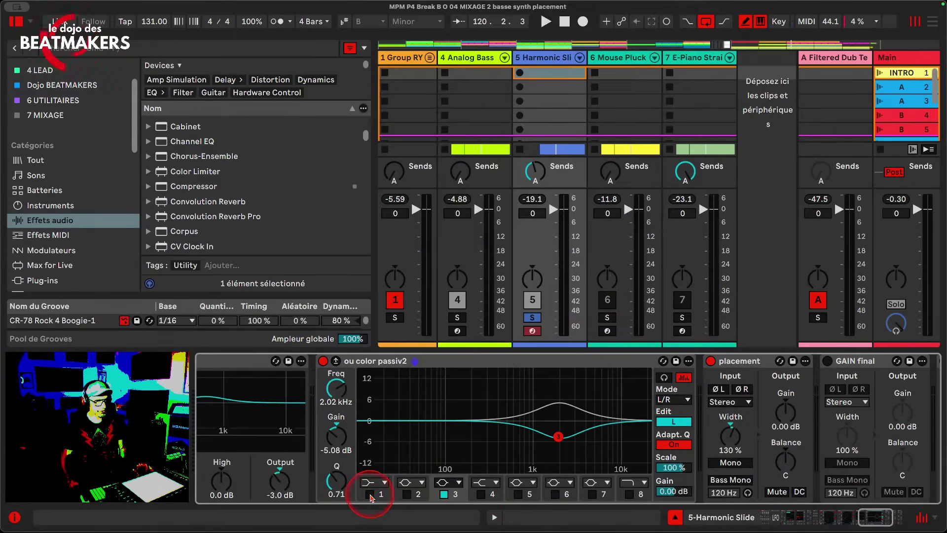
Step: Examine the mirrored left and right curves in the EQ's expanded display, and collapse it again
left_click(336, 363)
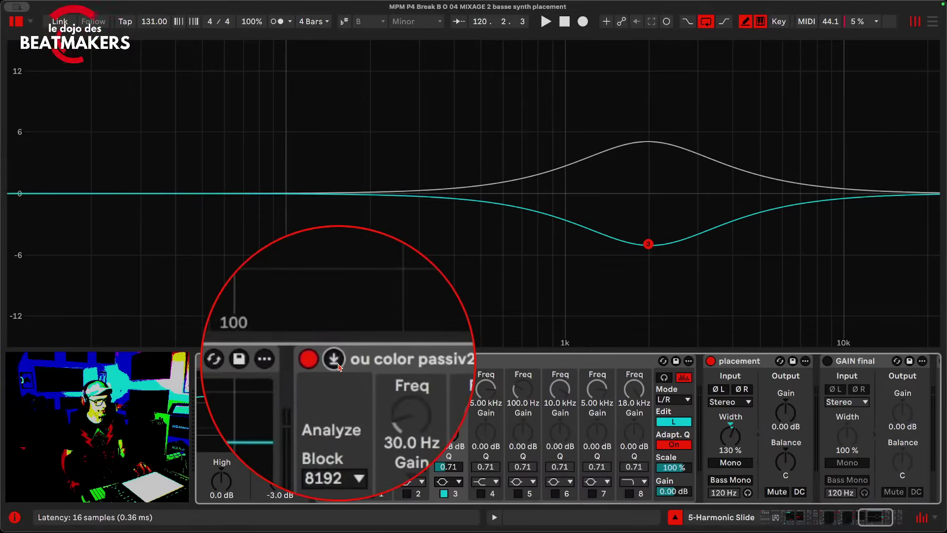
left_click(336, 362)
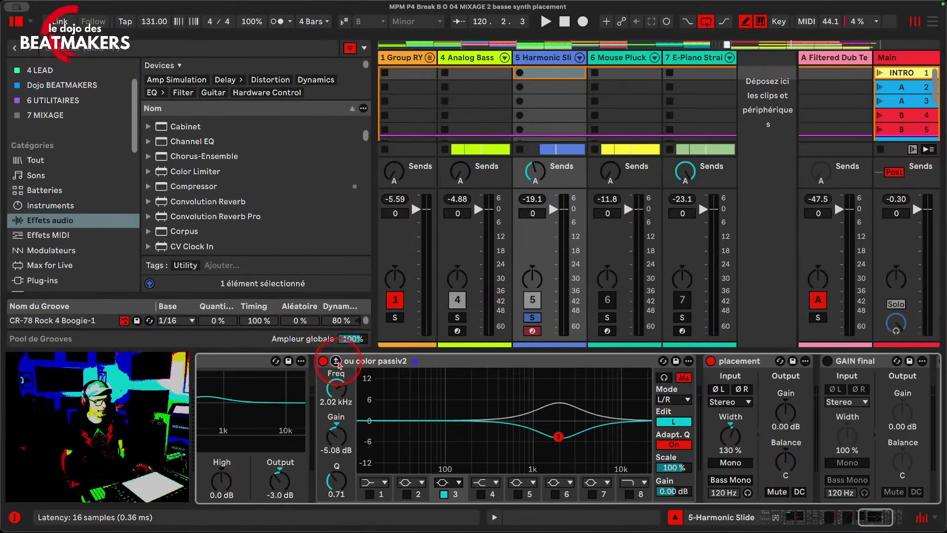
left_click(336, 362)
left_click(336, 361)
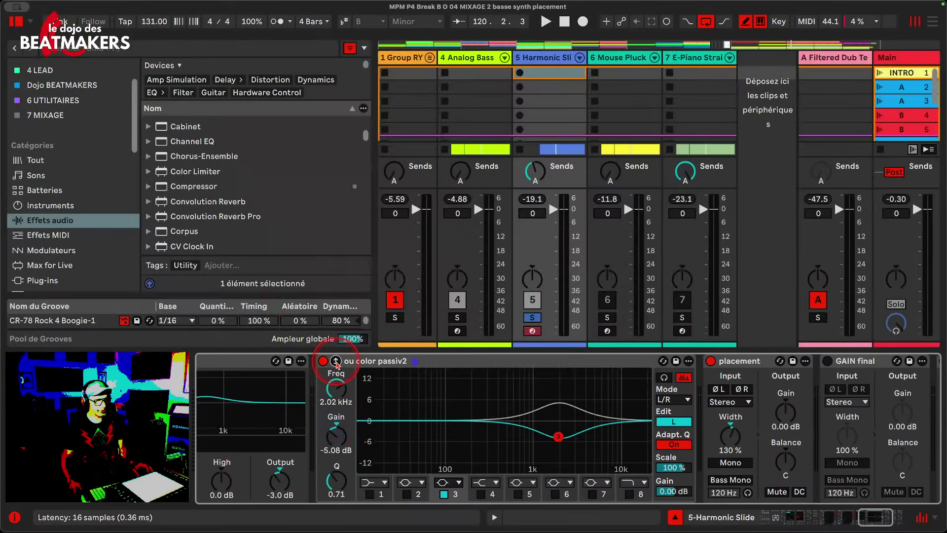
Step: Switch the EQ's mode to M/S and return it to L/R
left_click(673, 468)
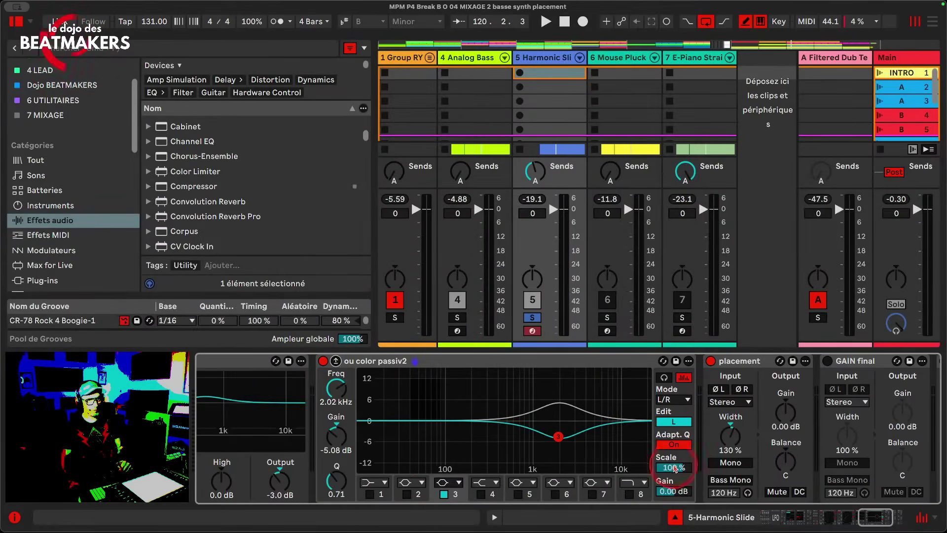
left_click(674, 400)
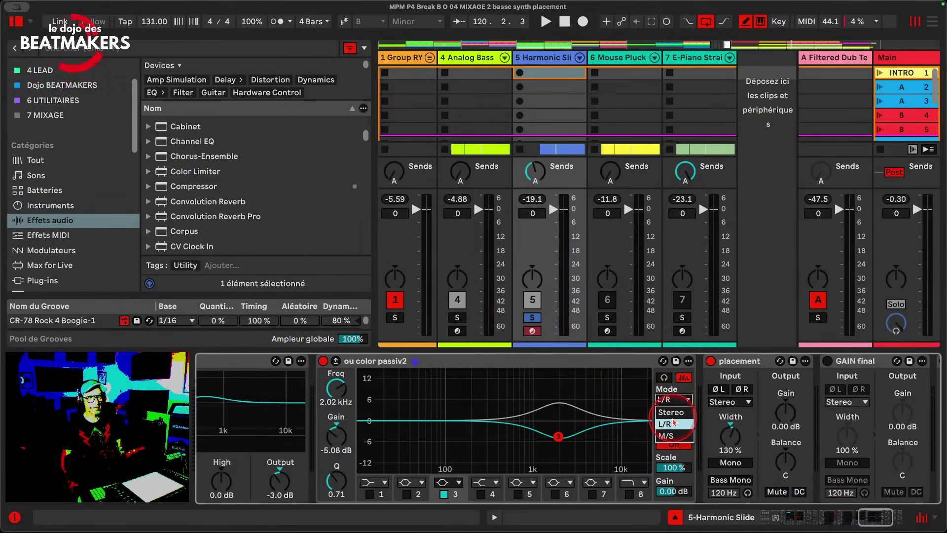
left_click(675, 437)
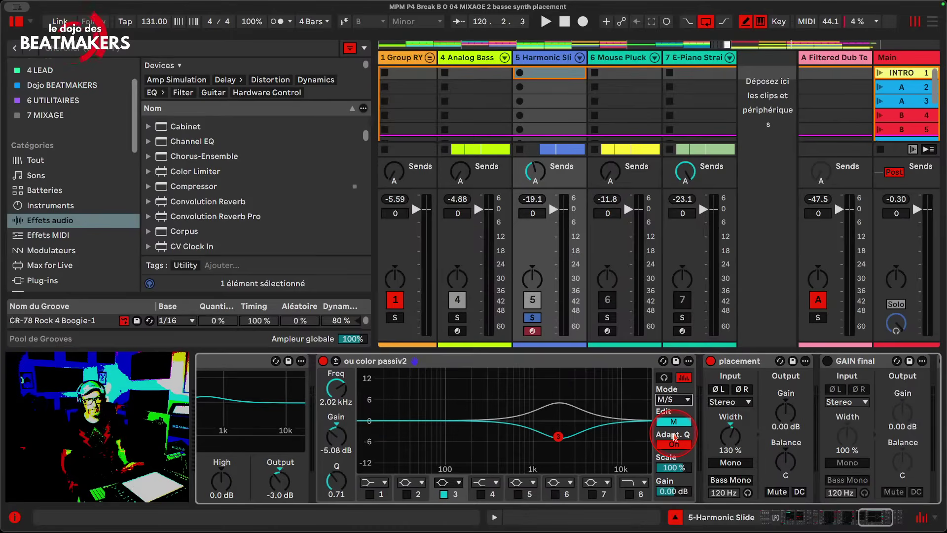
left_click(673, 399)
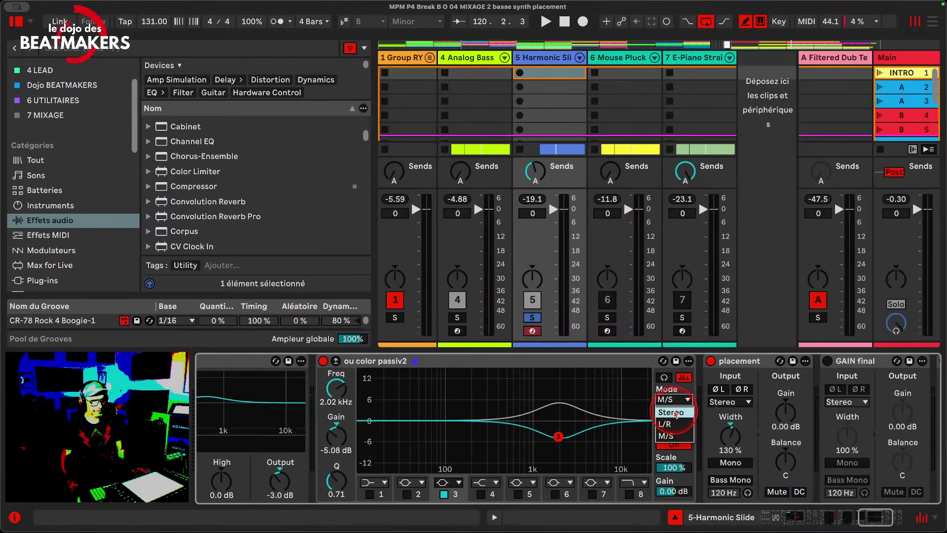
left_click(673, 424)
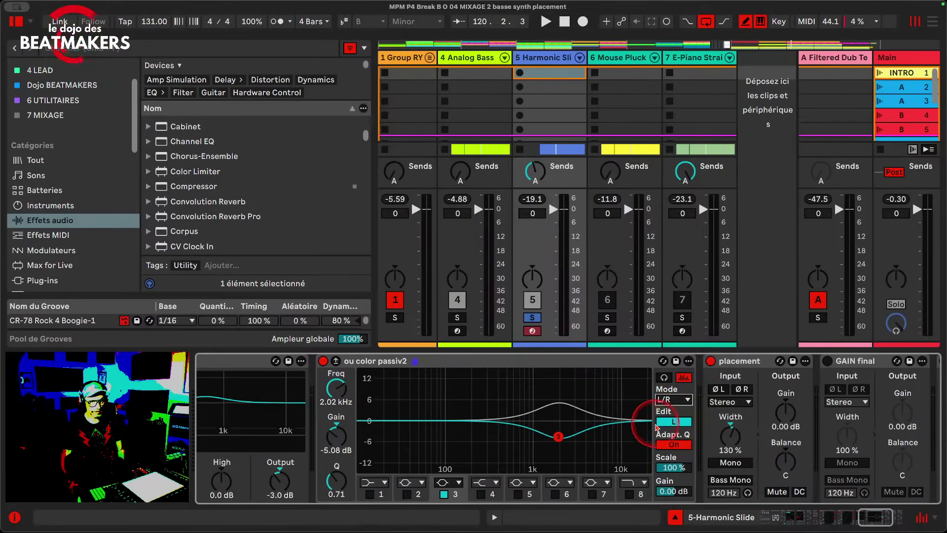
Step: Turn off band 3 in the EQ's left channel and band 5 in its right channel, and switch the mode to M/S
left_click(443, 495)
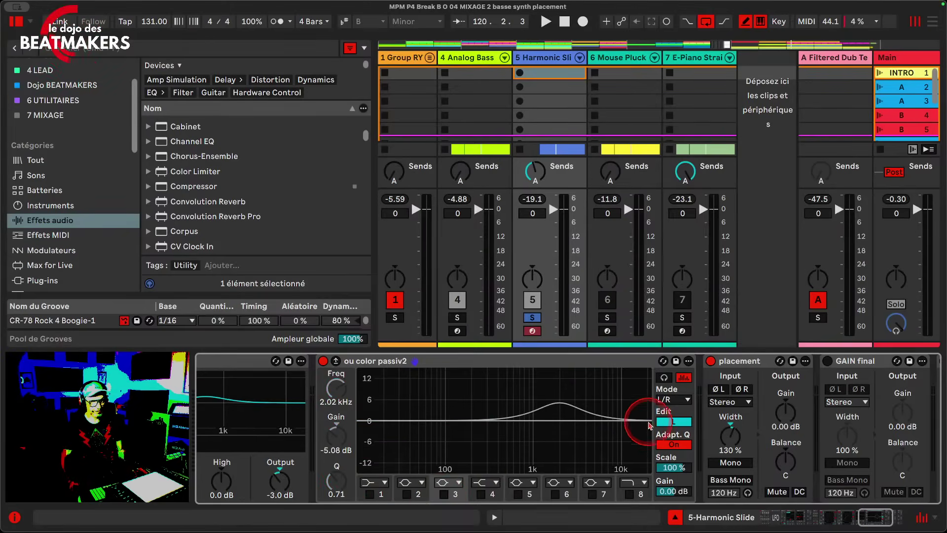
left_click(673, 421)
left_click(518, 493)
left_click(673, 399)
left_click(666, 436)
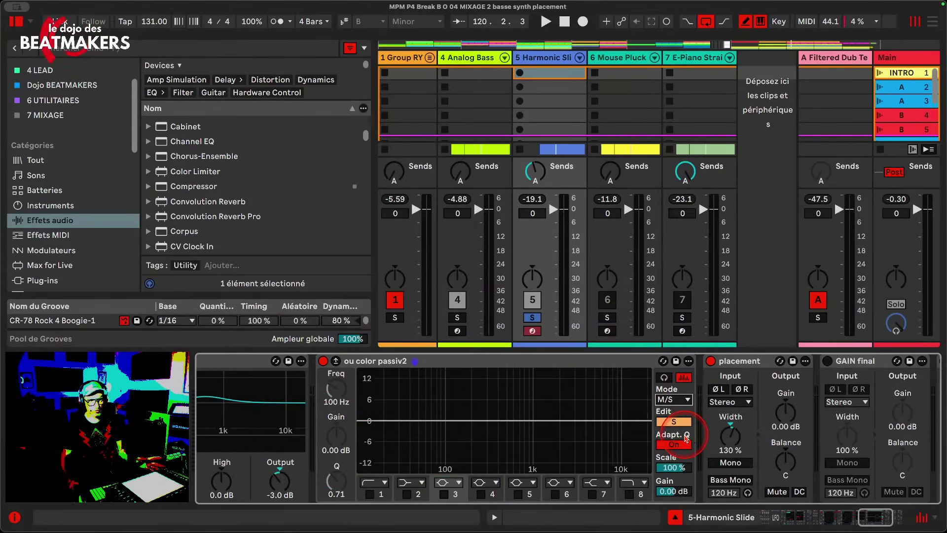
Step: Turn on band 5 in the EQ's mid channel and cut it about 5.6 dB at 1000 Hz
left_click(671, 422)
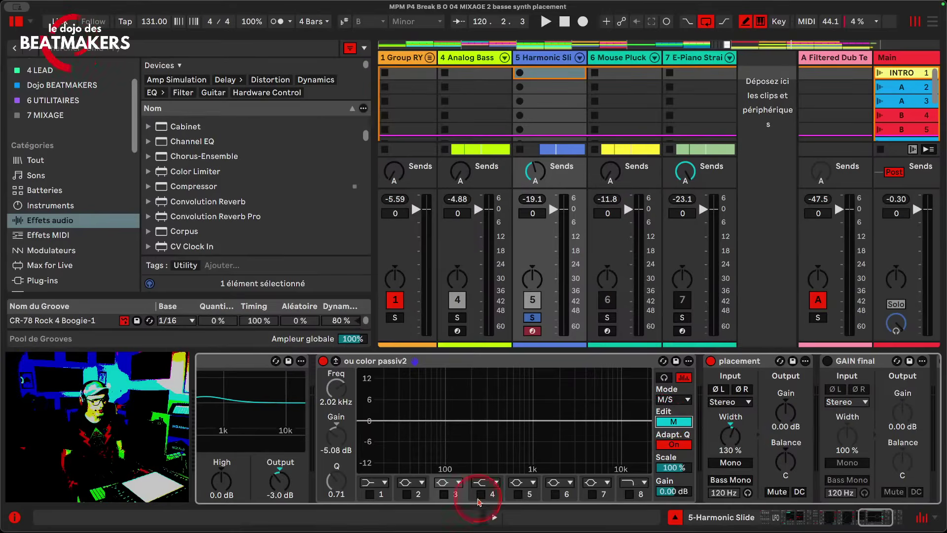
left_click(518, 494)
left_click_drag(447, 419, 532, 438)
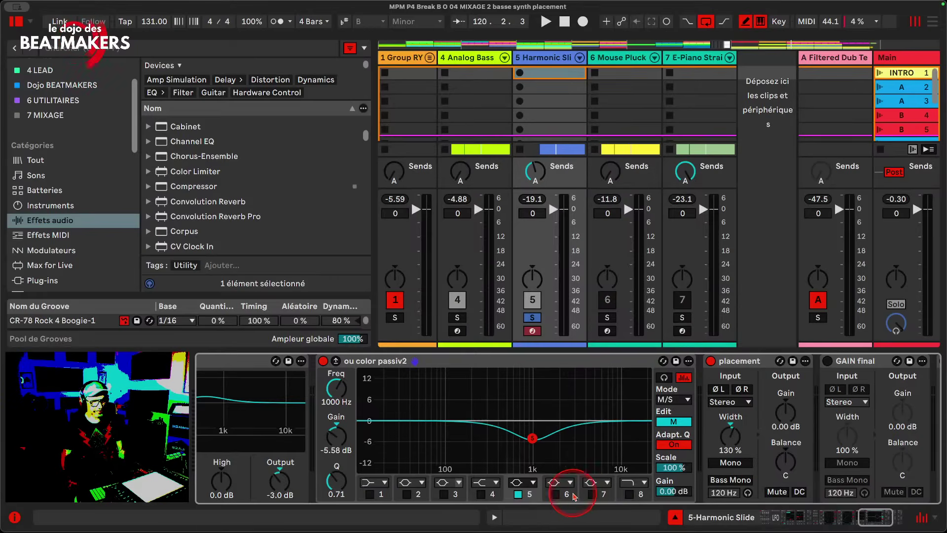
Step: Turn on band 8 in the mid channel as a high shelf at about 8.25 kHz with about 0.4 dB of gain
left_click(630, 486)
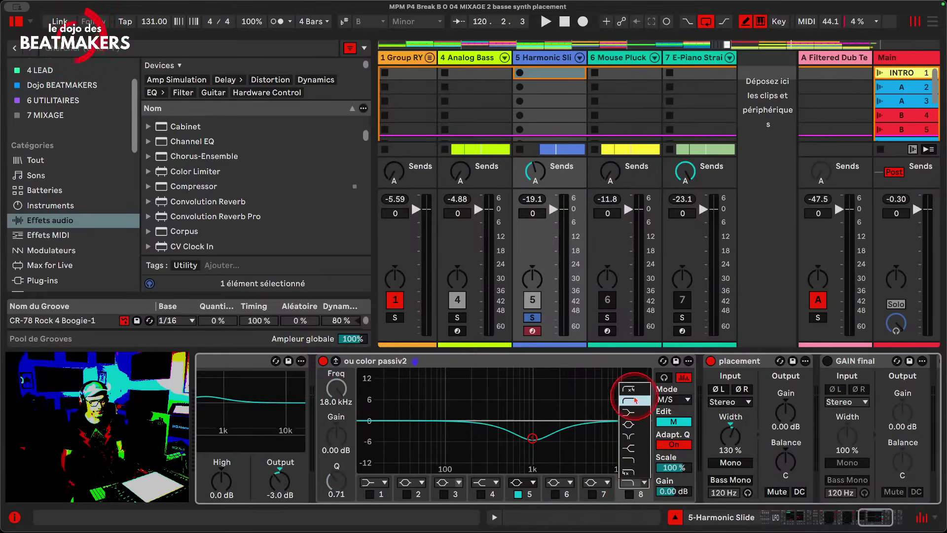
left_click(641, 451)
left_click(629, 494)
left_click_drag(640, 421, 610, 423)
Step: Turn on band 8 in the side channel as a high shelf, boosting about 10 dB from about 3.4 kHz
left_click(673, 422)
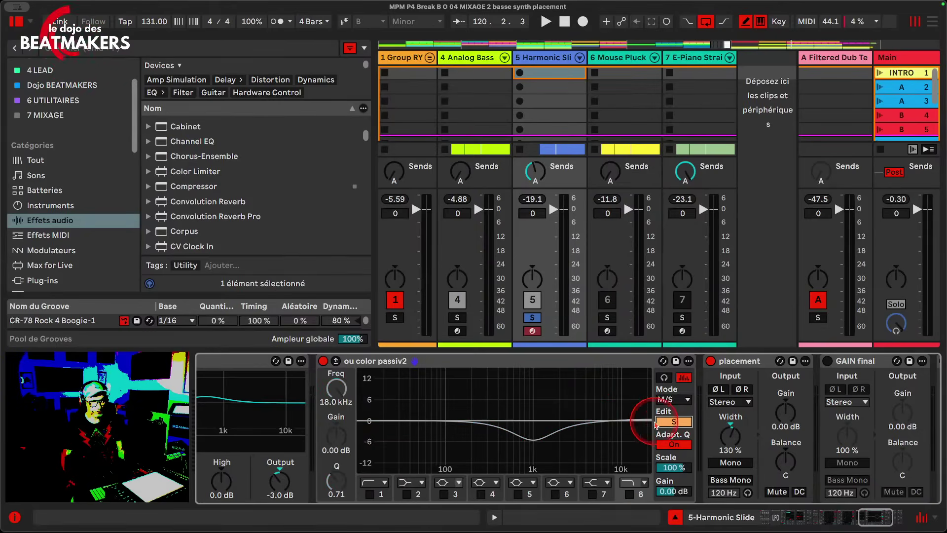
left_click(628, 493)
left_click(643, 481)
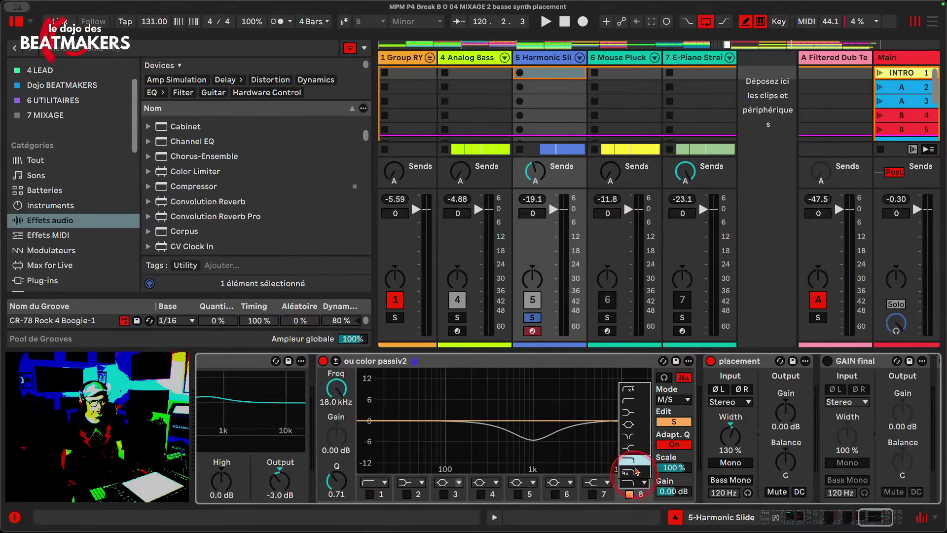
left_click(636, 467)
left_click_drag(631, 424, 583, 387)
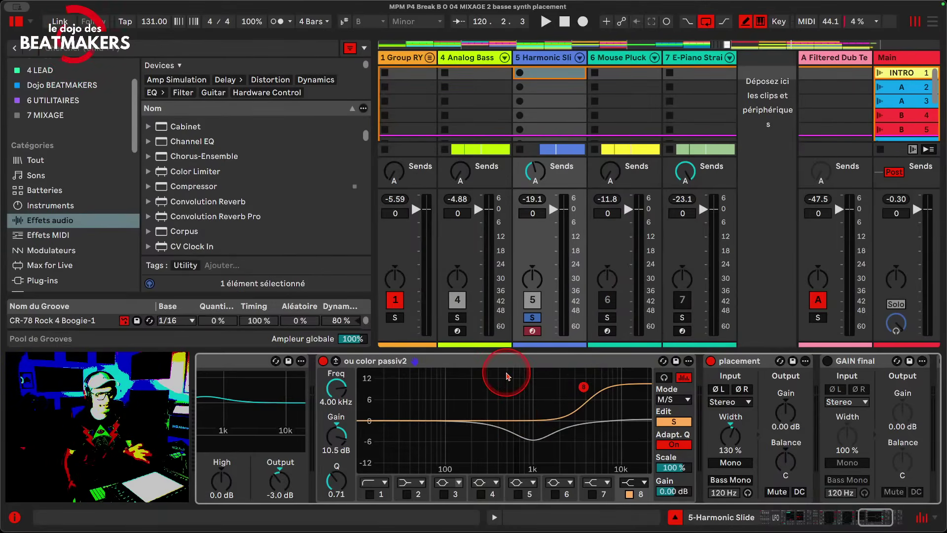
left_click(524, 360)
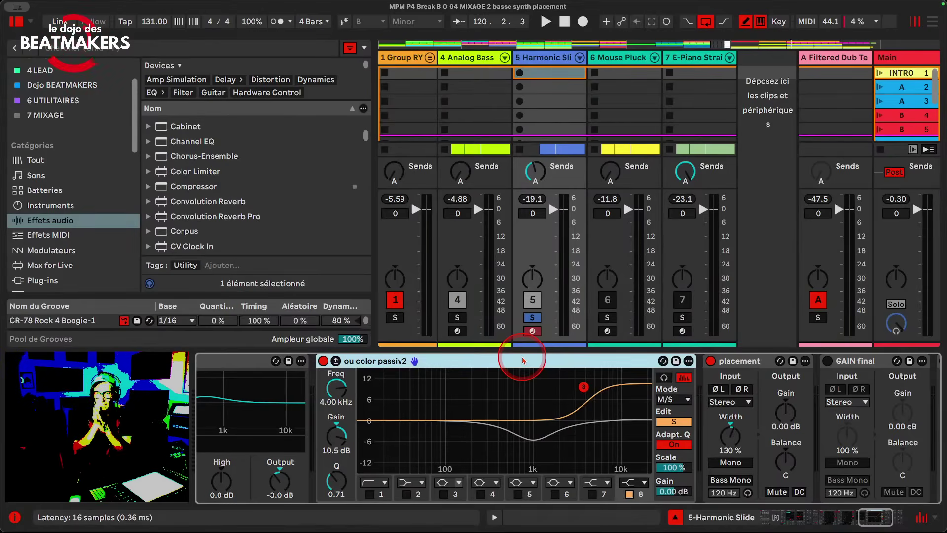
left_click_drag(584, 386, 577, 388)
Step: Compare the EQ's L/R and M/S modes, return to M/S, and show the mid channel's curve
left_click(673, 399)
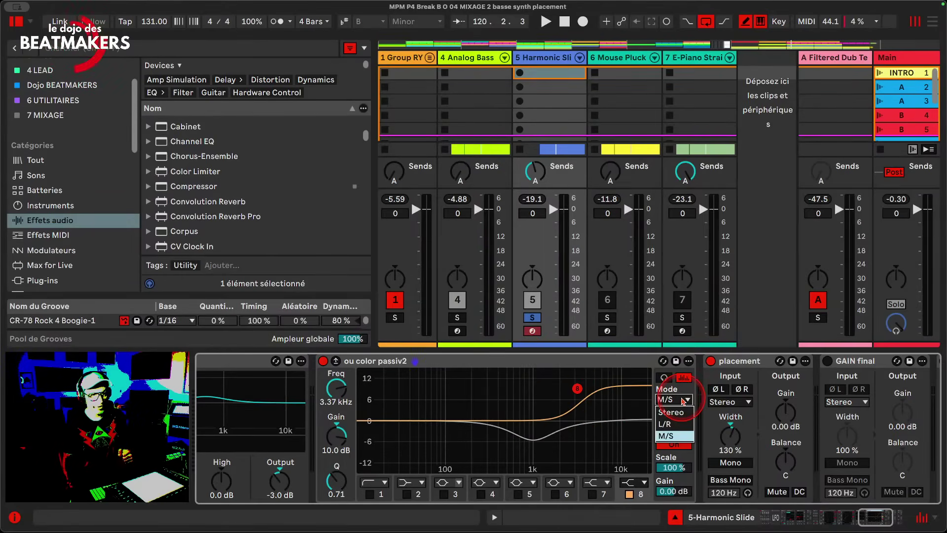
left_click(678, 424)
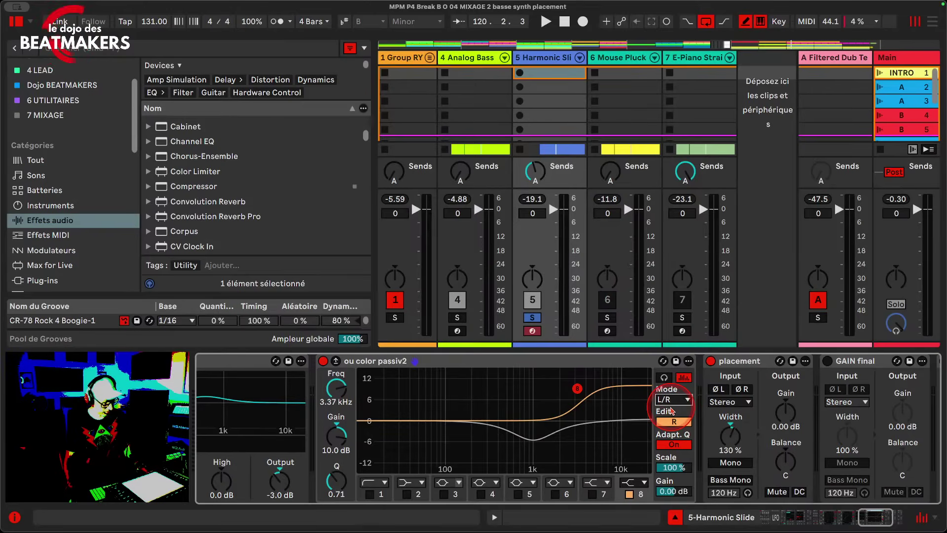
left_click(674, 399)
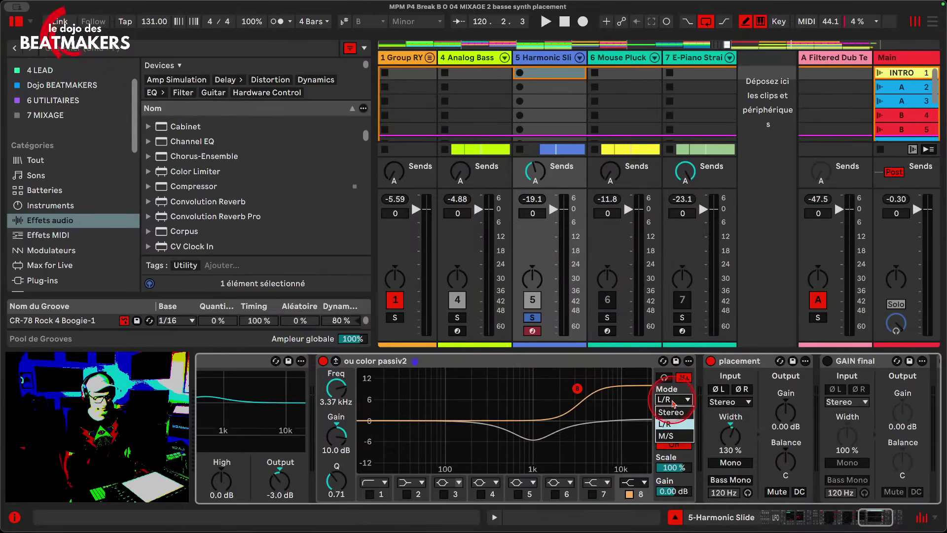
left_click(674, 440)
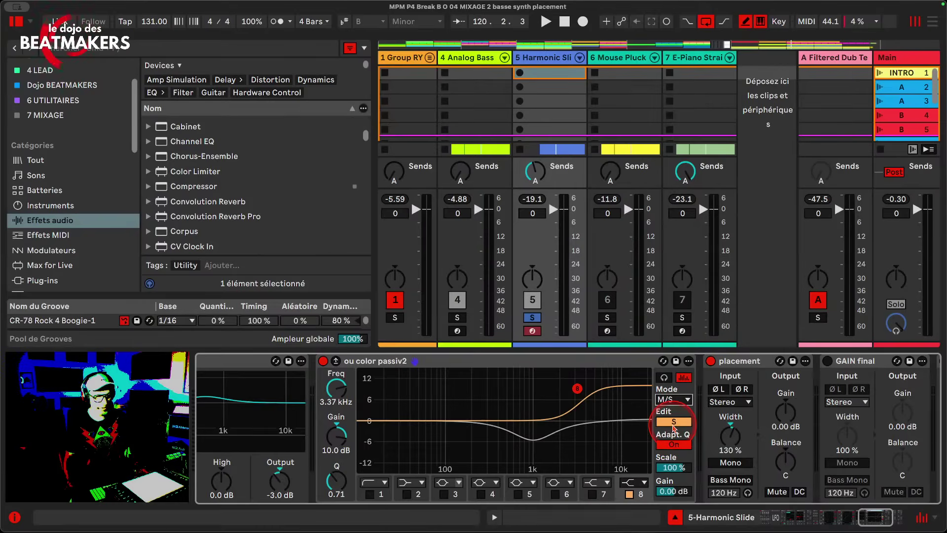
left_click(673, 424)
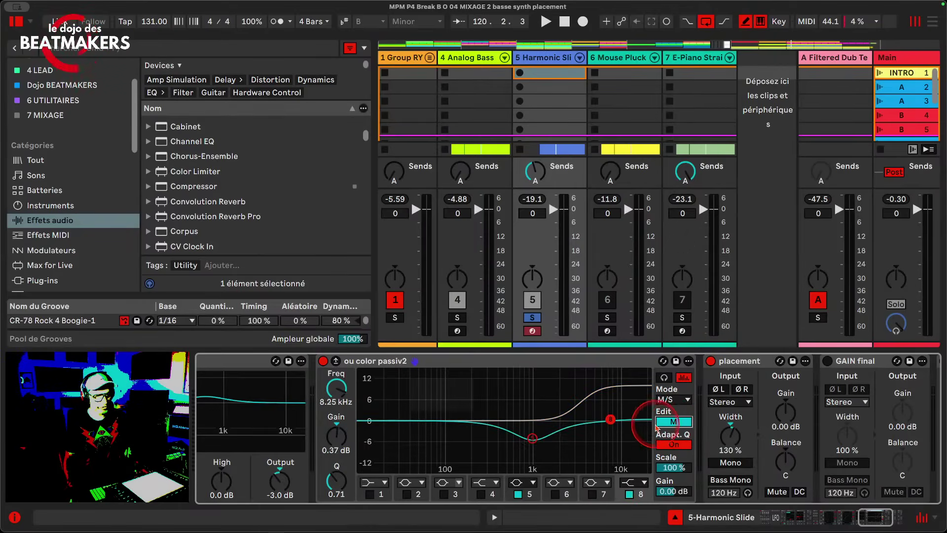
Step: Set the EQ's Scale to -100% to invert the mid and side curves
left_click(674, 467)
type("-100")
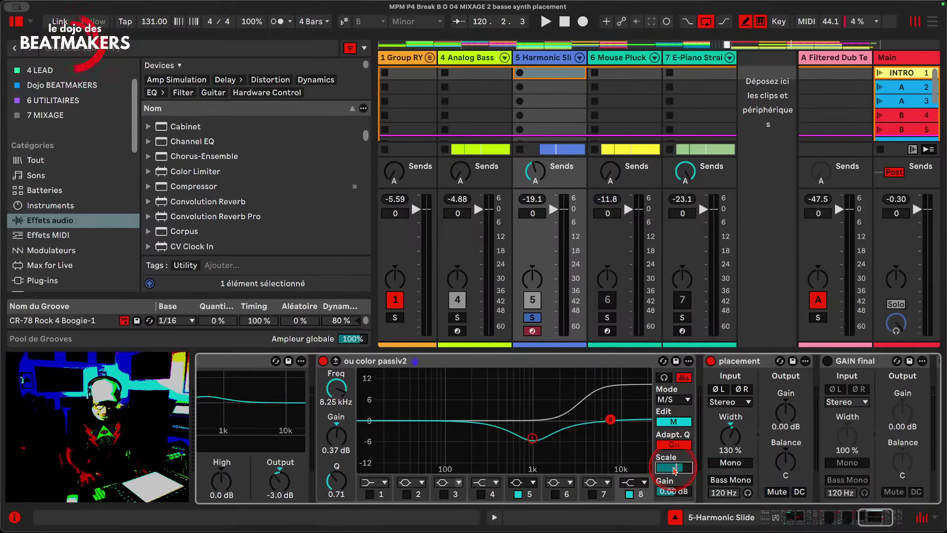
key("Return")
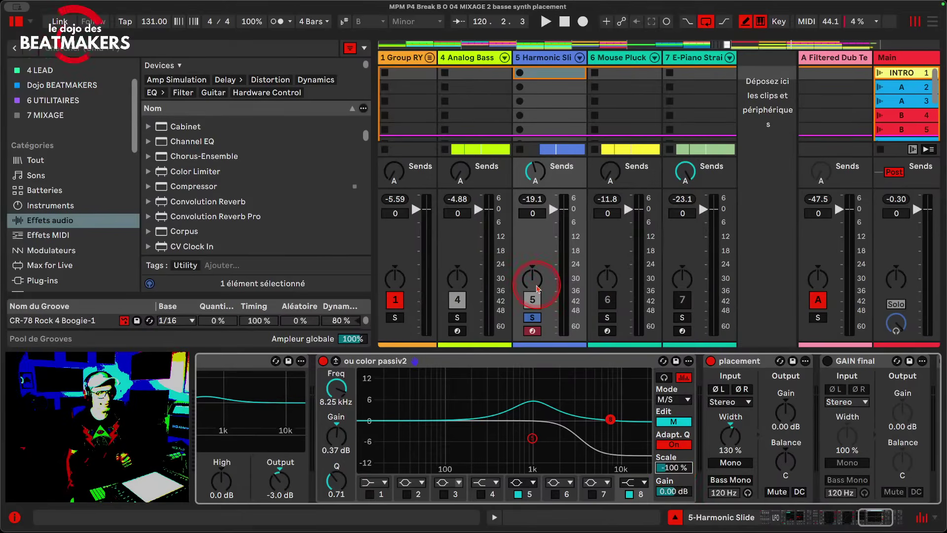
Step: Delete the M/S EQ from the Harmonic Slide chain and select the color passiv 1 device
left_click(555, 366)
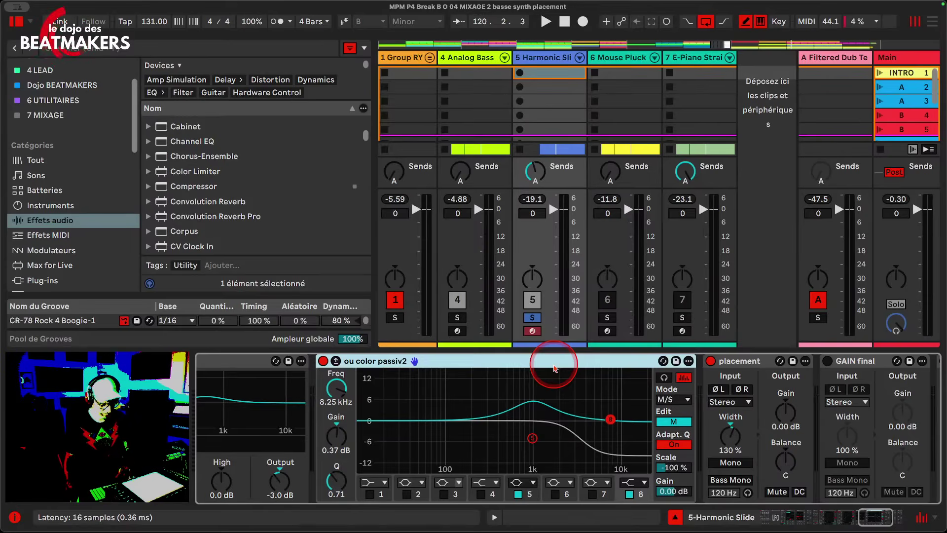
key("Delete")
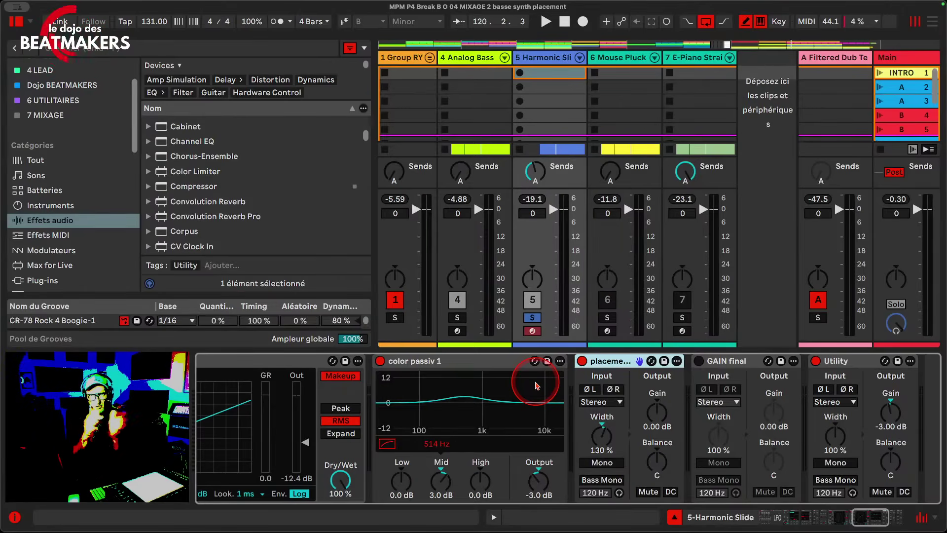
left_click(511, 363)
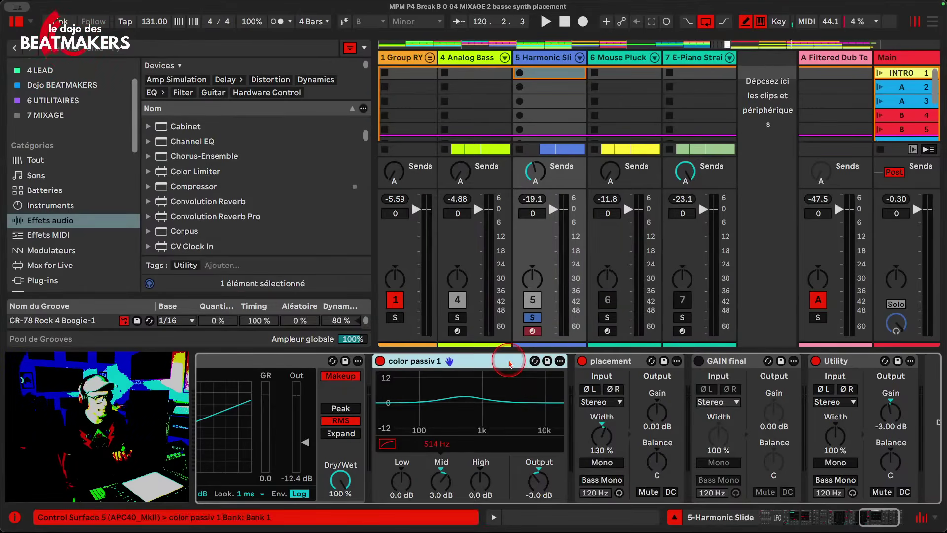